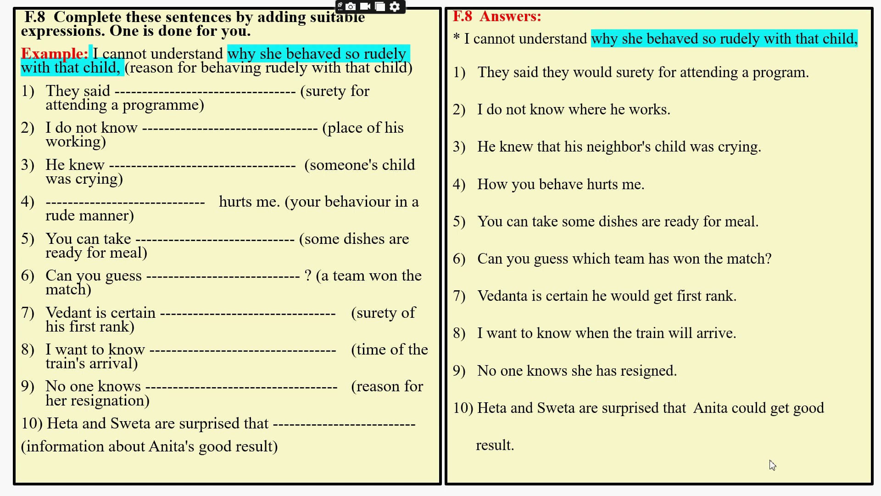
# Advance the slideshow to exercise F.9, its eleven-error paragraph with an empty answer panel.
pyautogui.press('Right')
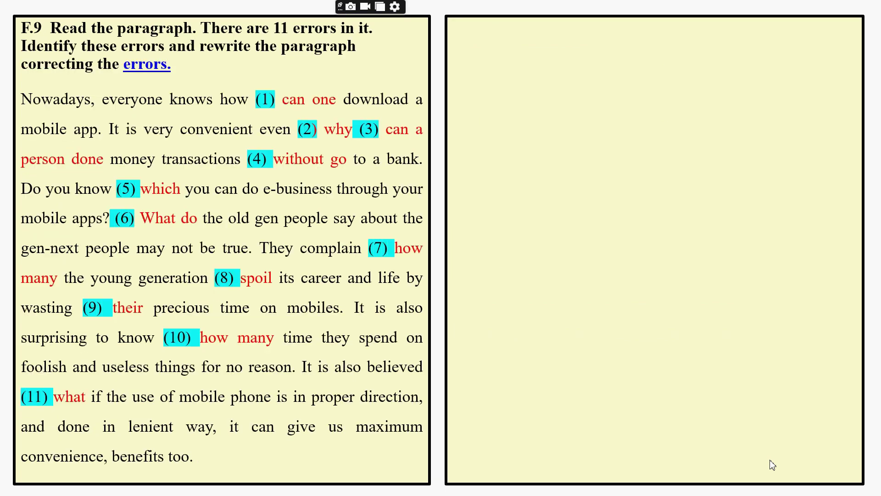